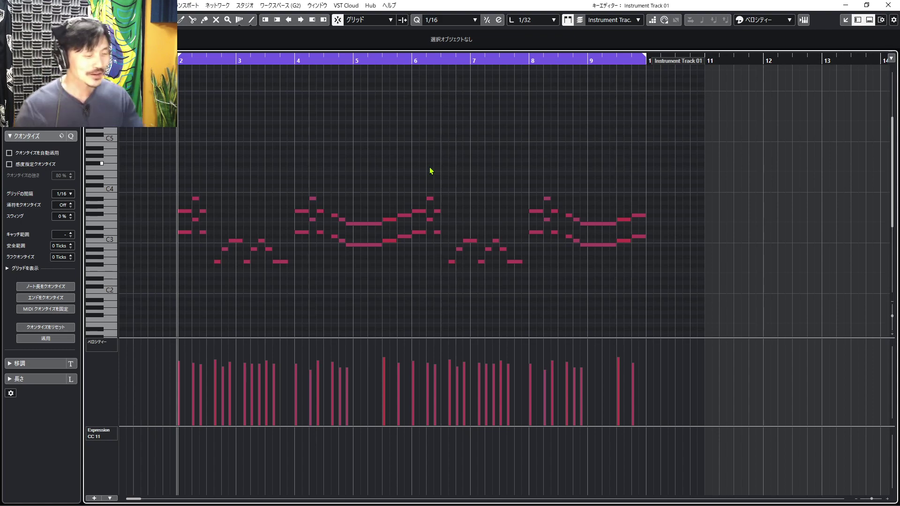
- Return to the project arrangement and play the drum, melody and bass parts from bar 2
key("alt+KP_1")
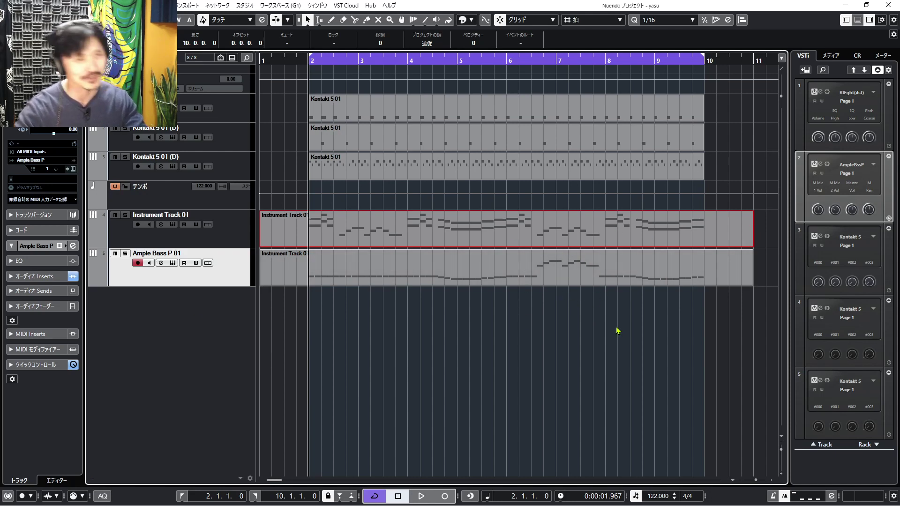
key("space")
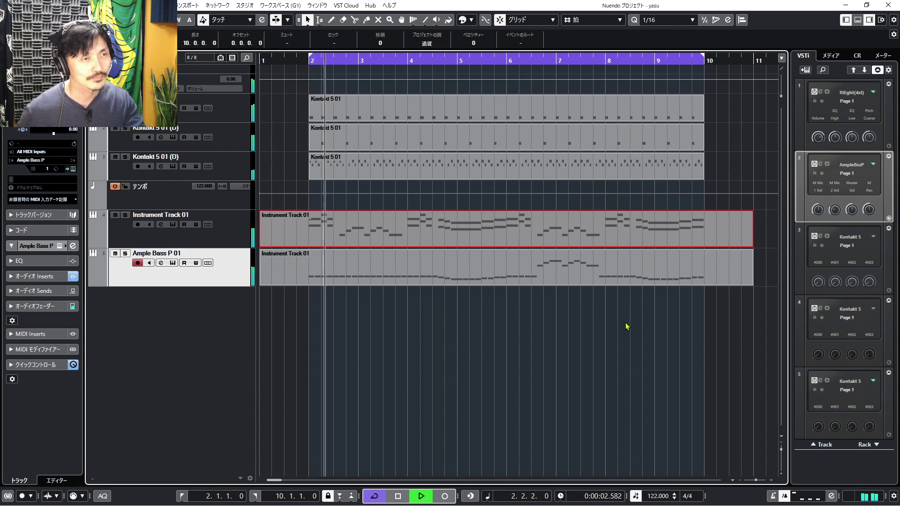
key("space")
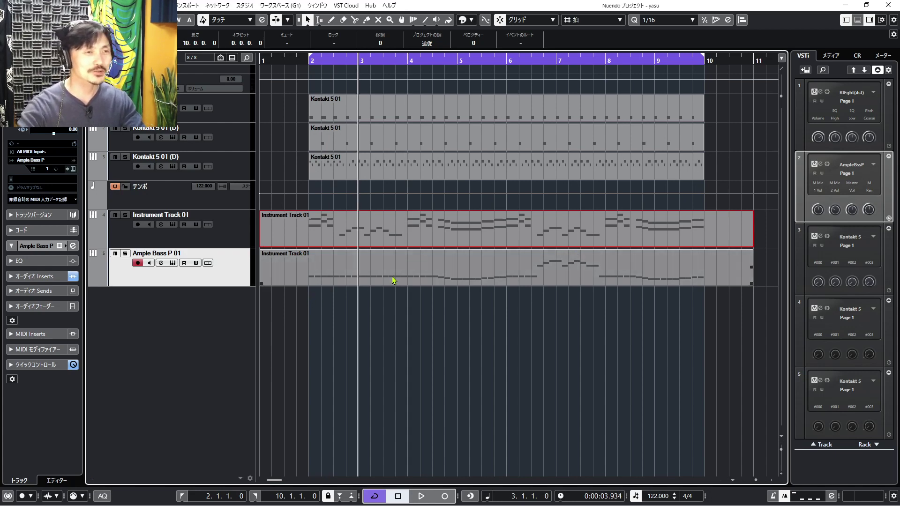
key("KP_1")
key("space")
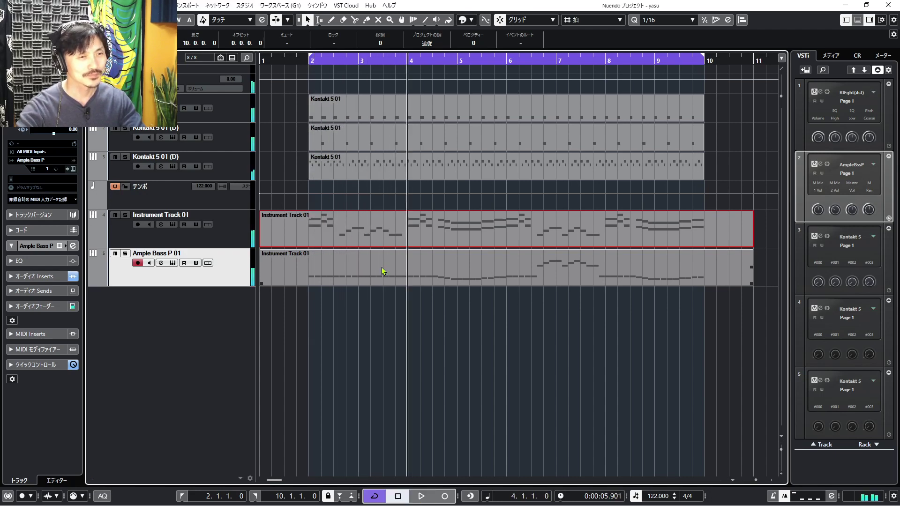
key("KP_Add")
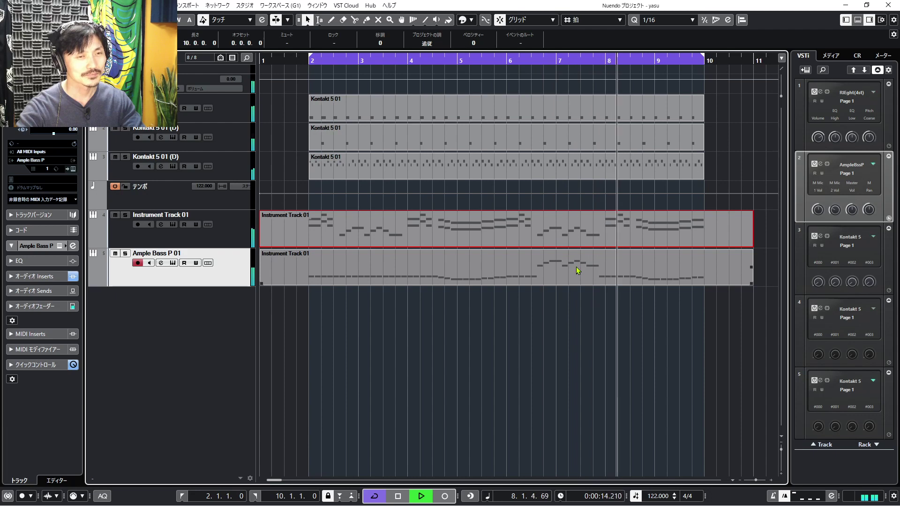
- Move the playback position back to bar 6 and play the high bass phrase through to about bar 8
key("space")
key("KP_Subtract")
key("KP_Subtract")
key("KP_Subtract")
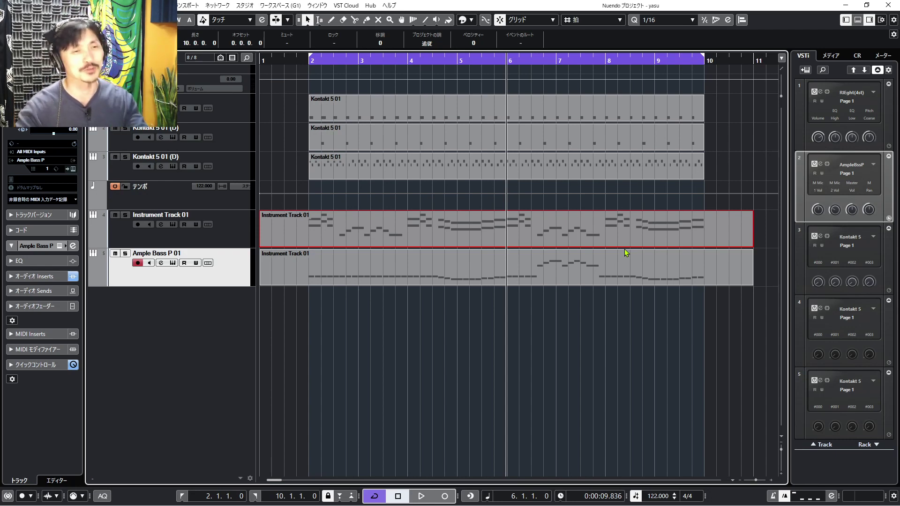
key("space")
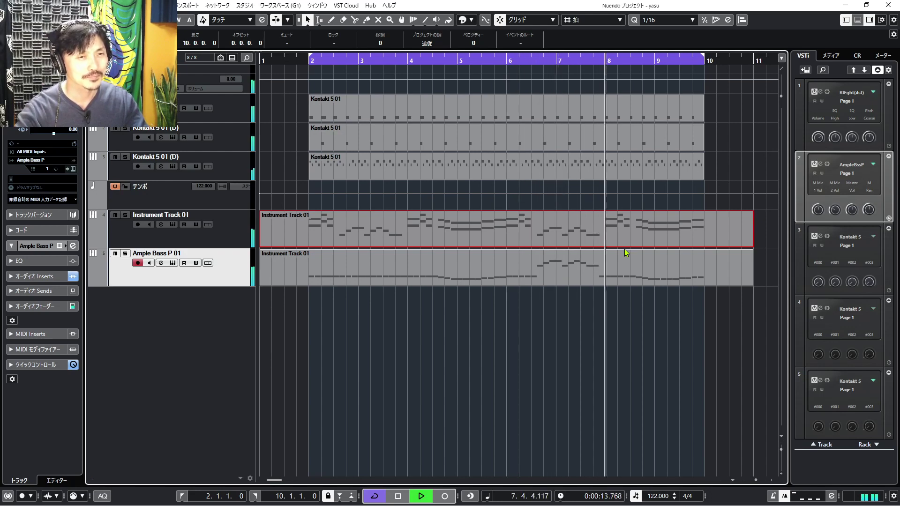
key("space")
key("KP_Subtract")
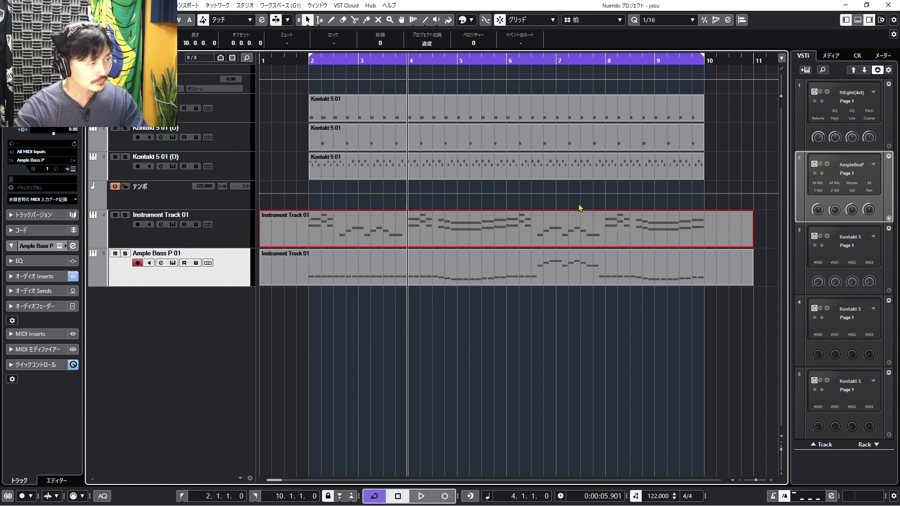
- Open the Ample Bass P 01 part in the Key Editor and transpose the high phrase around bar 7 down one octave
left_click(602, 305)
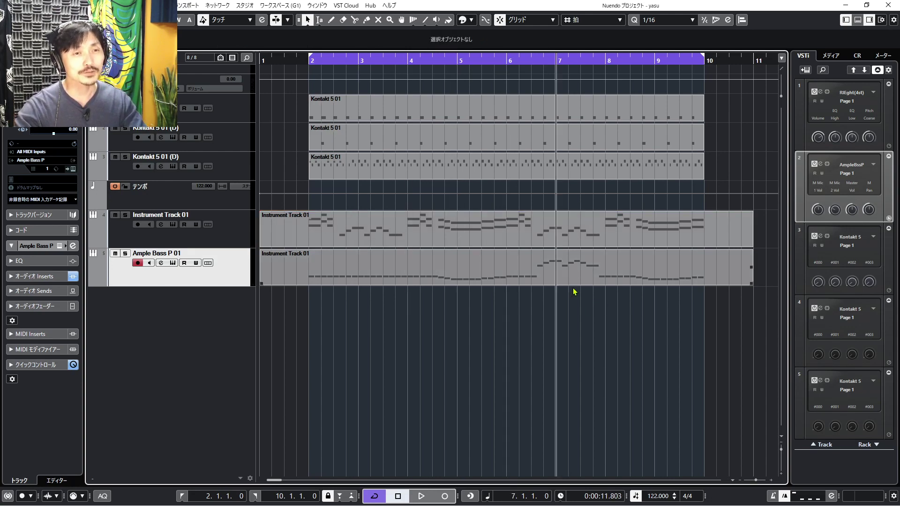
left_click(577, 275)
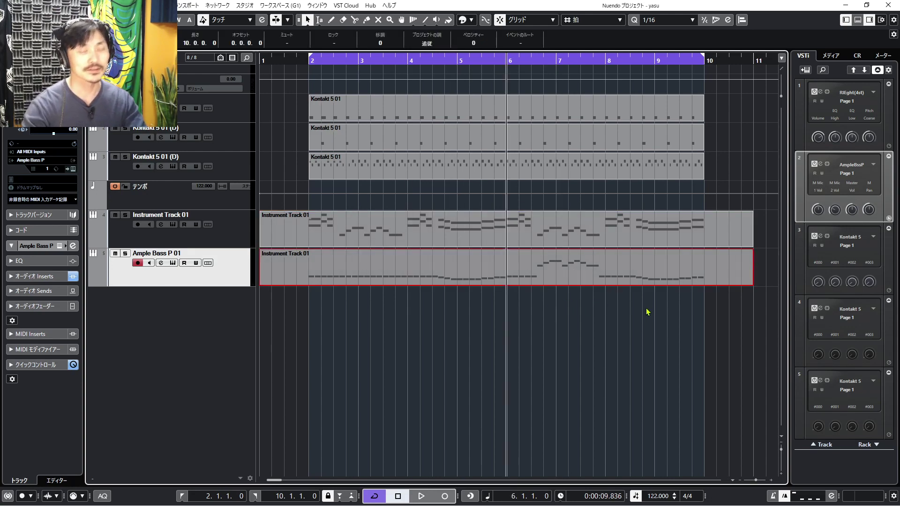
key("ctrl+e")
left_click_drag(415, 157, 571, 232)
key("shift+Down")
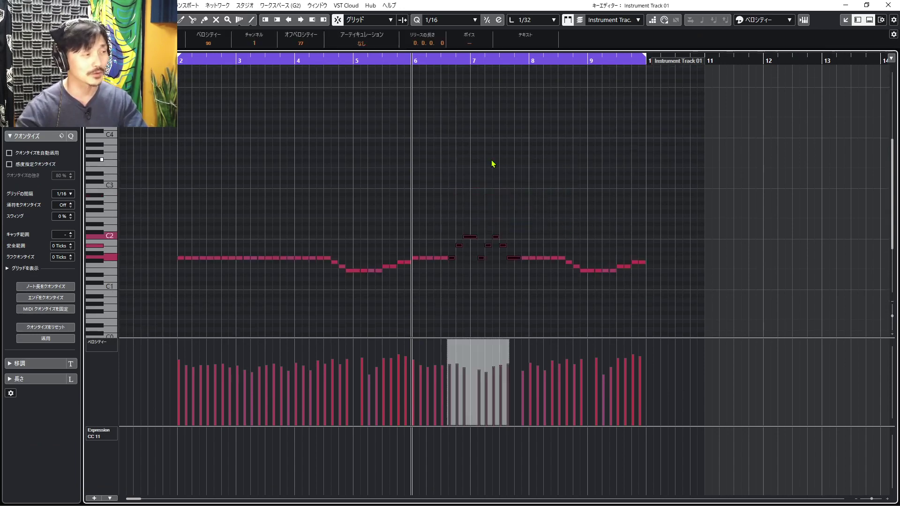
- Play the lowered bass phrase in context, then return the playback position to bar 6
key("space")
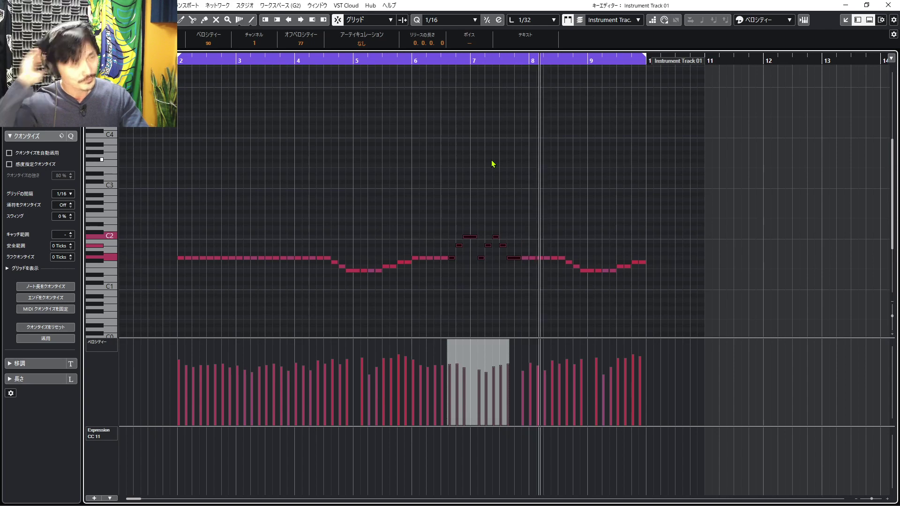
key("KP_Subtract")
key("KP_Subtract")
key("KP_Subtract")
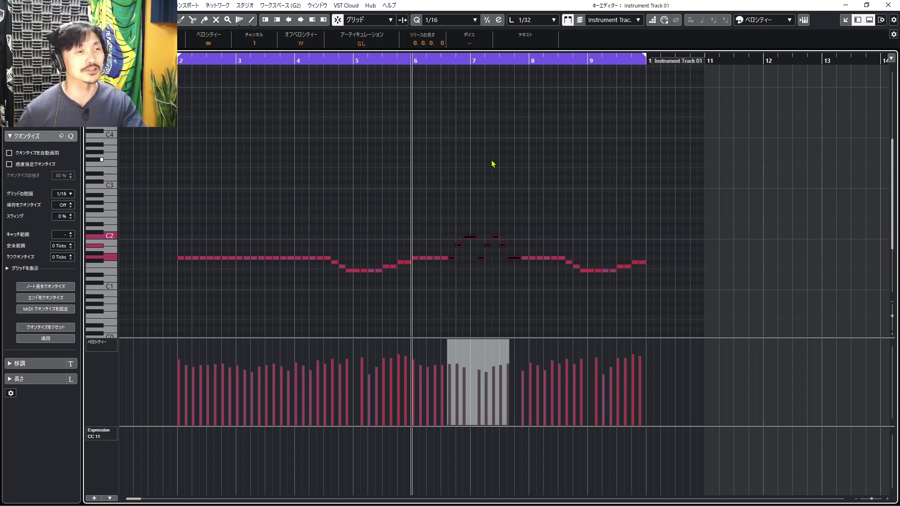
- Play the opening of the bass line from bar 2 to about bar 4 for comparison
key("KP_Subtract")
key("KP_Subtract")
key("KP_Subtract")
key("KP_Subtract")
key("space")
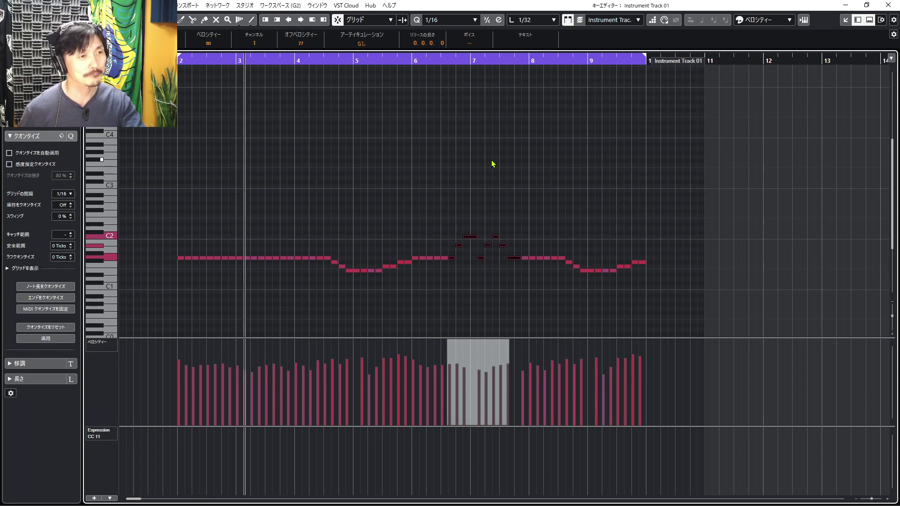
key("space")
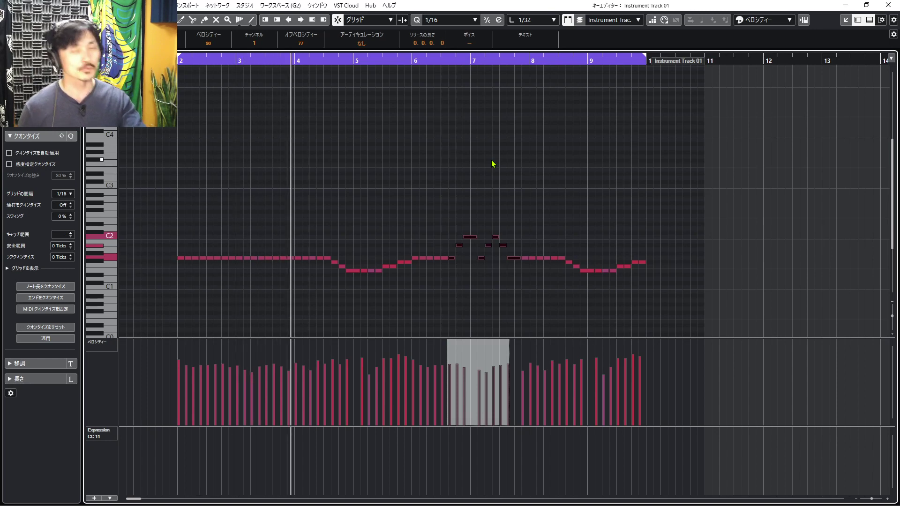
- Replay the lowered bass phrase from bar 6 and go back to the project arrangement
key("KP_Add")
key("KP_Add")
key("KP_Add")
key("KP_Add")
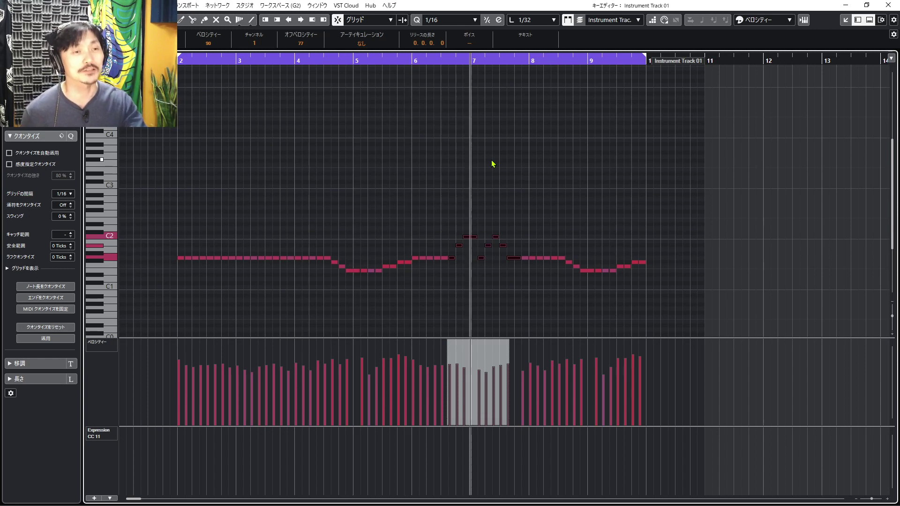
key("KP_Subtract")
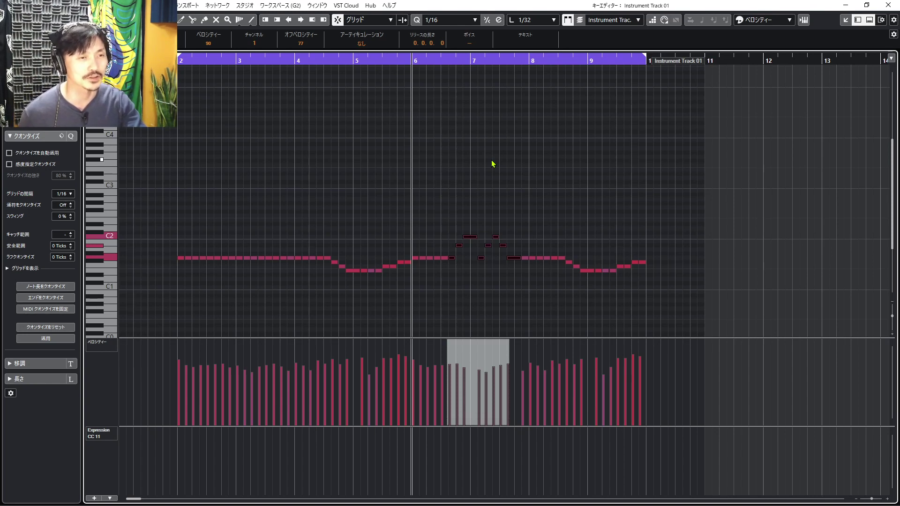
key("space")
key("space")
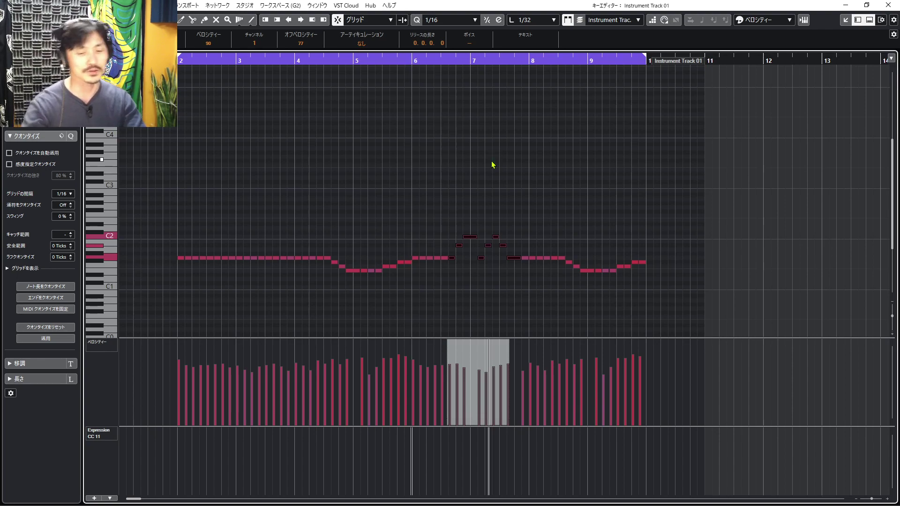
key("Return")
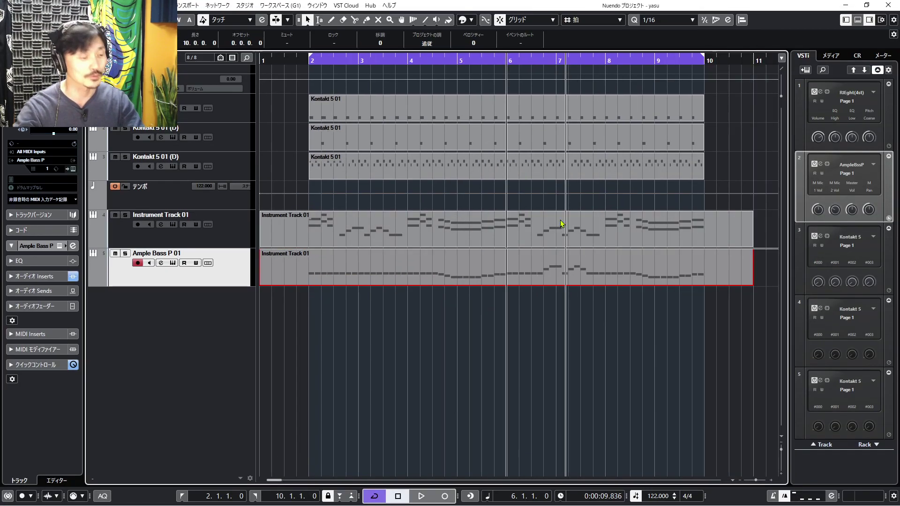
key("g")
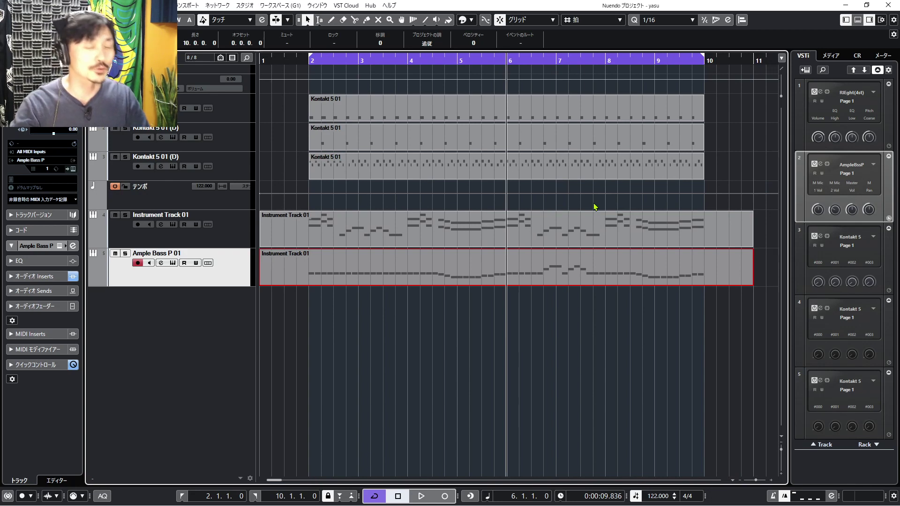